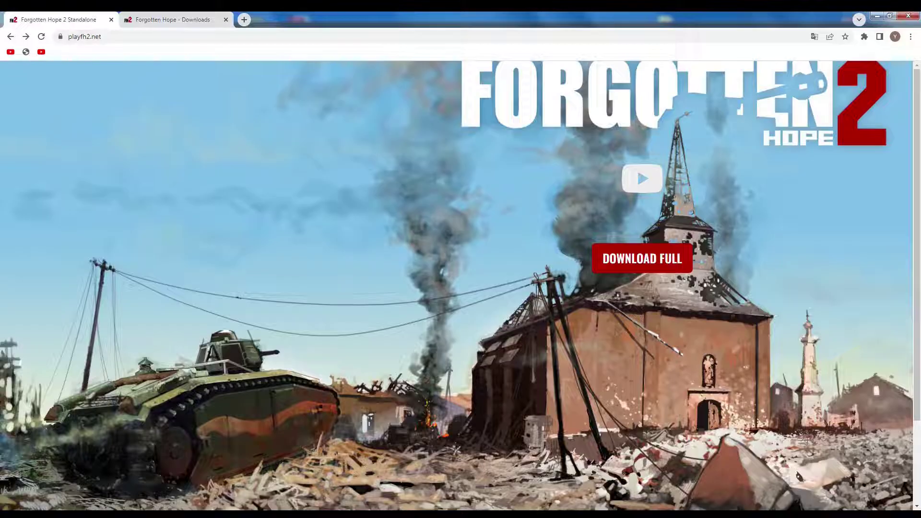
- Open the playfh2.net download page and download the 9.77 GB full installer's torrent
{"action": "key", "text": "ctrl+Tab"}
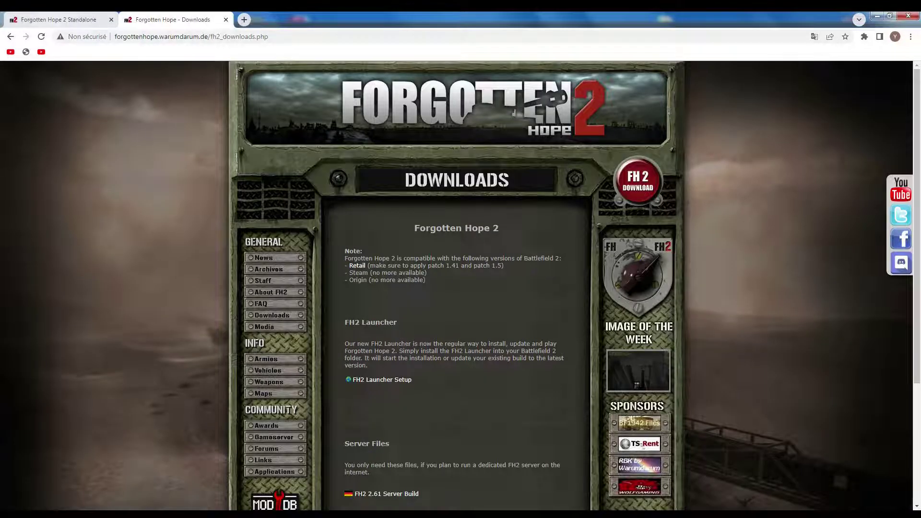
{"action": "left_click", "coordinate": [57, 19]}
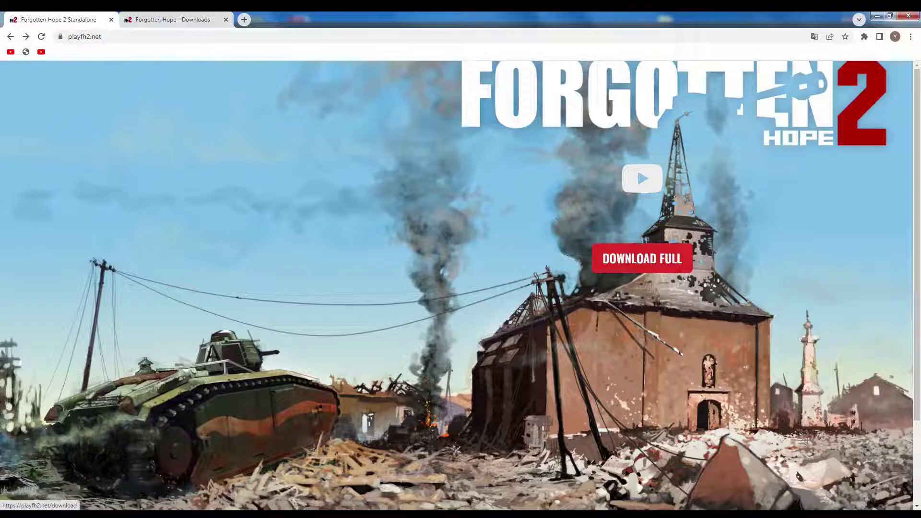
{"action": "left_click", "coordinate": [642, 258]}
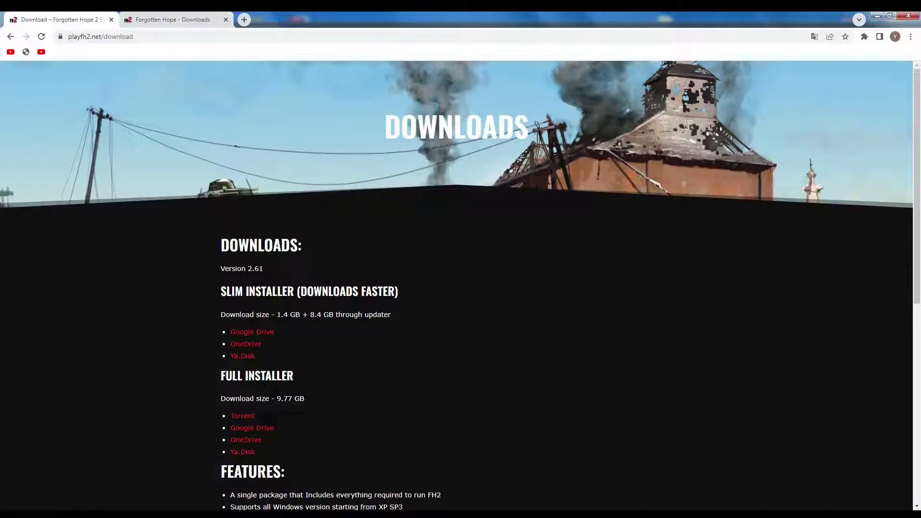
{"action": "scroll", "coordinate": [455, 288], "scroll_direction": "down", "scroll_amount": 1}
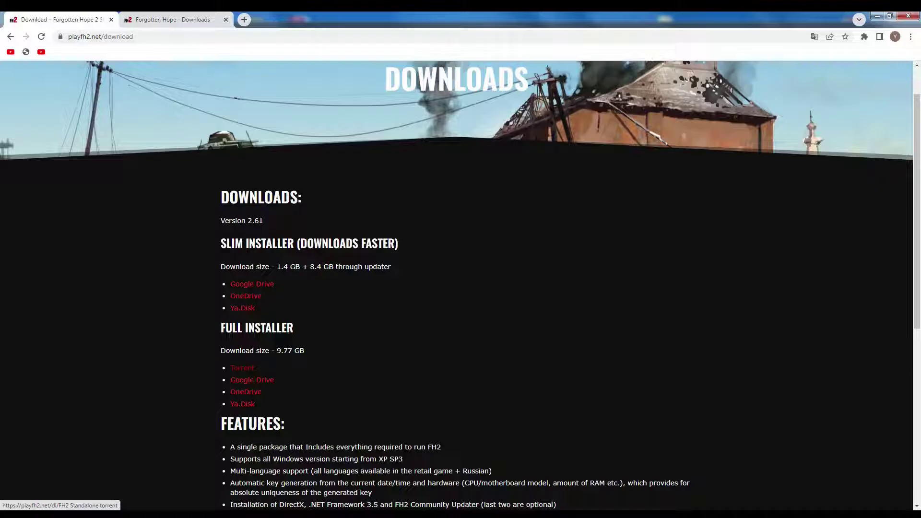
{"action": "left_click", "coordinate": [242, 368]}
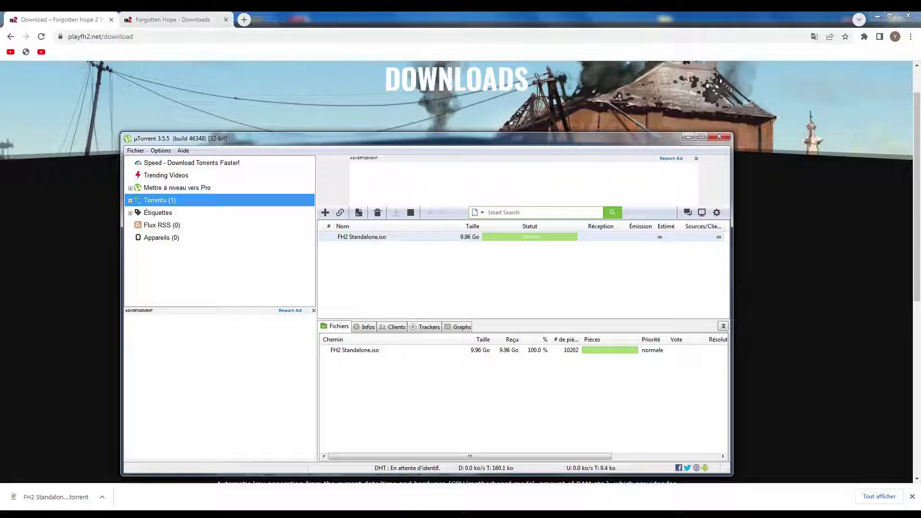
- Minimize µTorrent and browse to the Data (D:) drive in Windows Explorer
{"action": "left_click", "coordinate": [688, 137]}
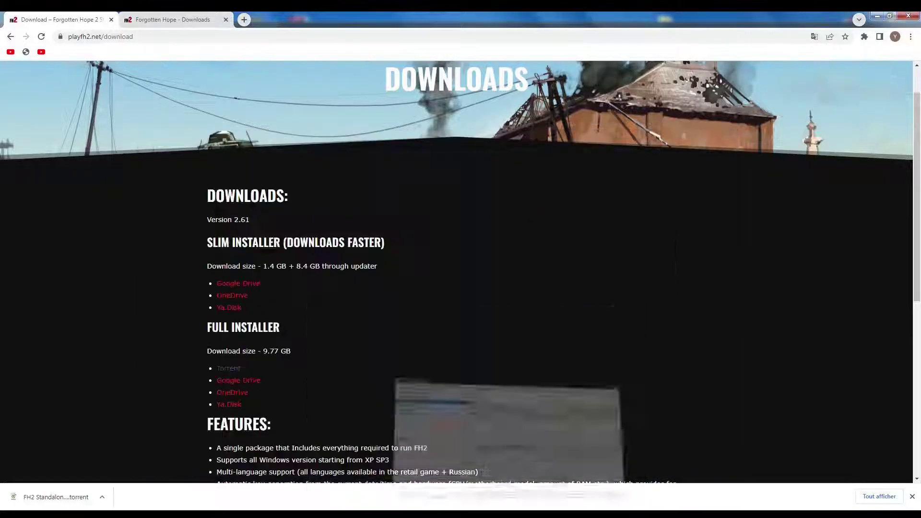
{"action": "key", "text": "super"}
{"action": "left_click", "coordinate": [183, 323]}
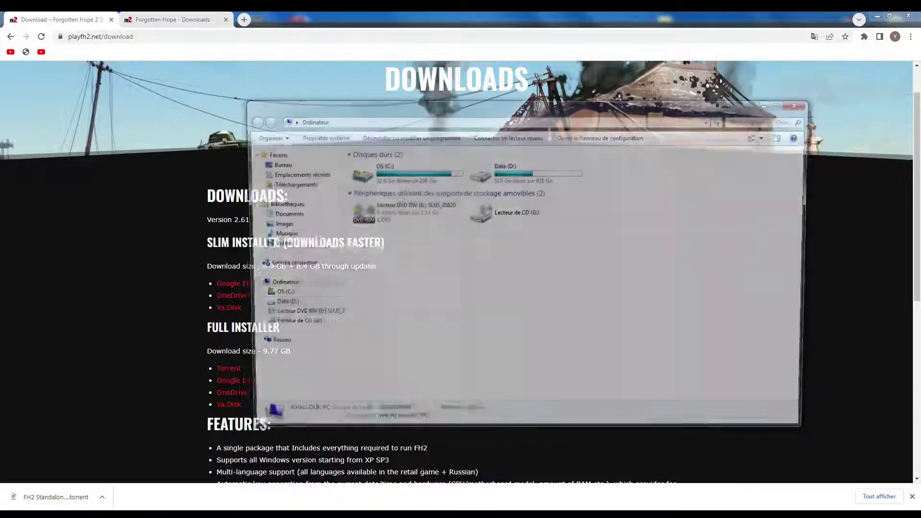
{"action": "double_click", "coordinate": [525, 173]}
{"action": "scroll", "coordinate": [528, 276], "scroll_direction": "down", "scroll_amount": 10}
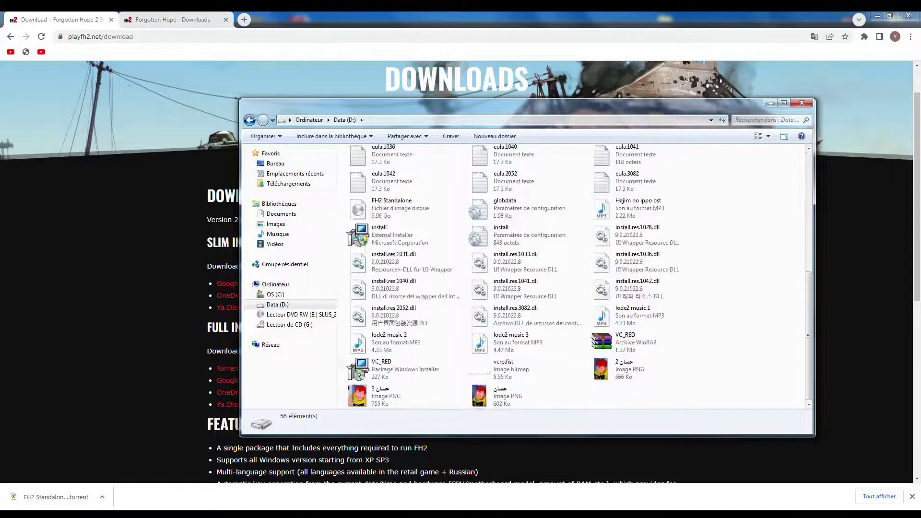
{"action": "scroll", "coordinate": [579, 276], "scroll_direction": "up", "scroll_amount": 2}
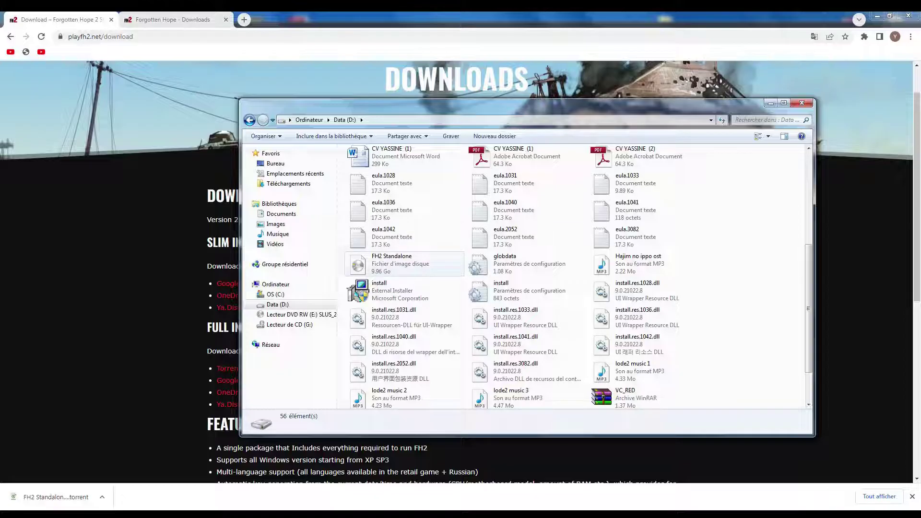
- Open the FH2 Standalone disc image with WinRAR archiver
{"action": "left_click", "coordinate": [398, 264]}
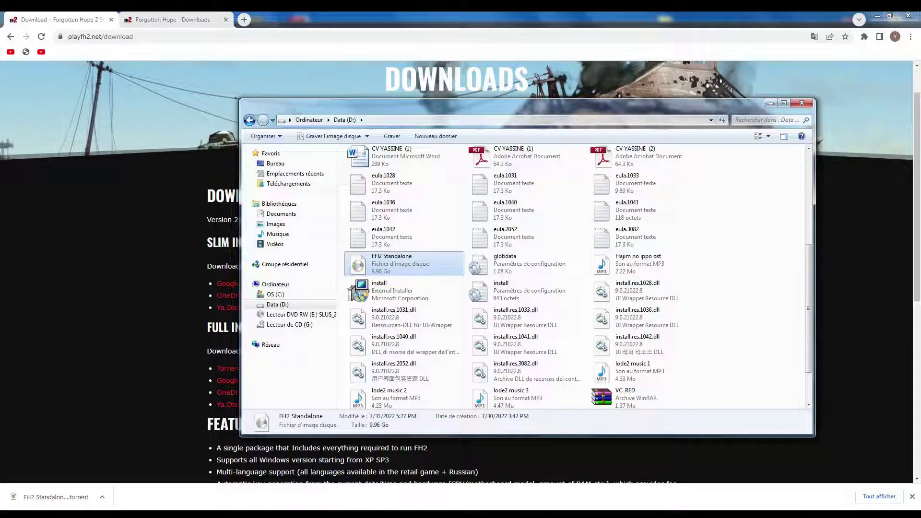
{"action": "right_click", "coordinate": [403, 258]}
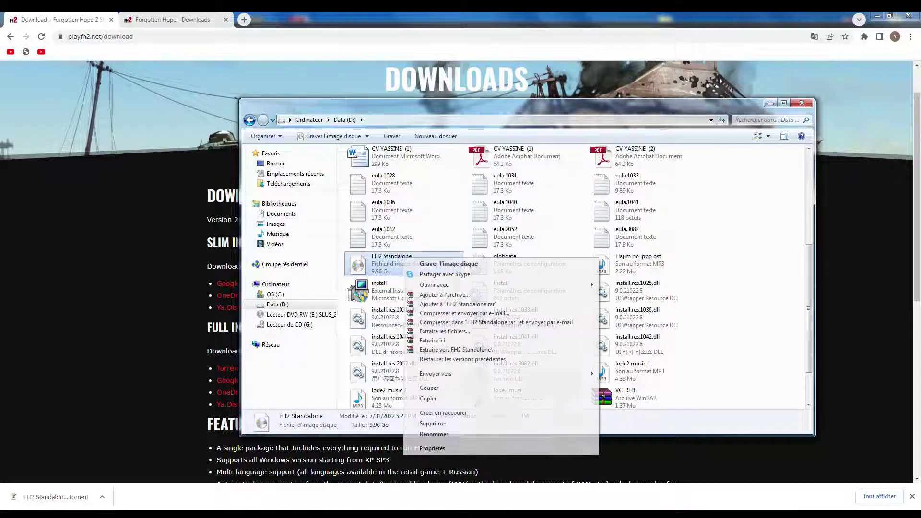
{"action": "mouse_move", "coordinate": [434, 285]}
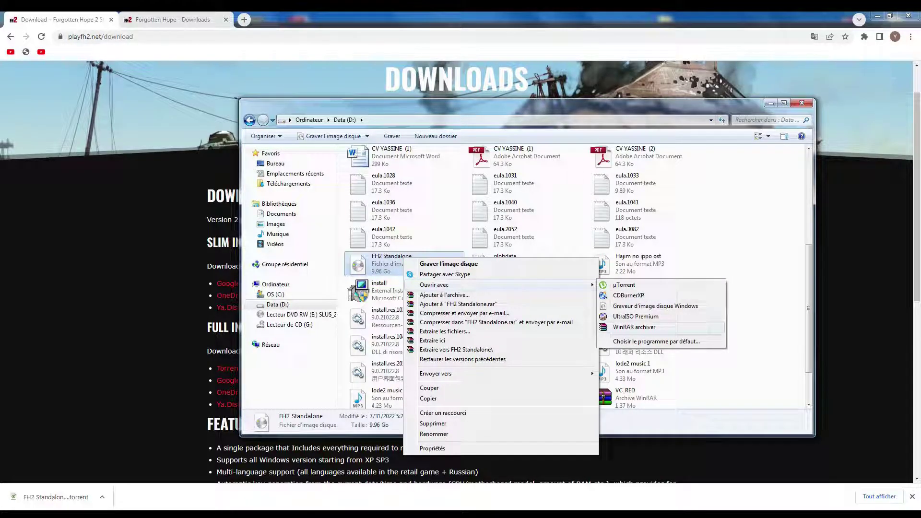
{"action": "left_click", "coordinate": [634, 327]}
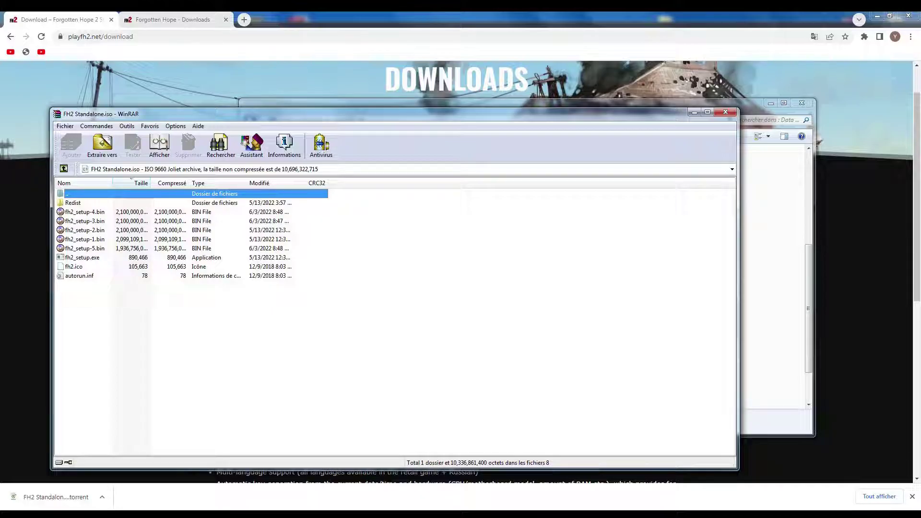
- Run fh2_setup.exe from the FH2 Standalone.iso contents in WinRAR
{"action": "left_click", "coordinate": [83, 257]}
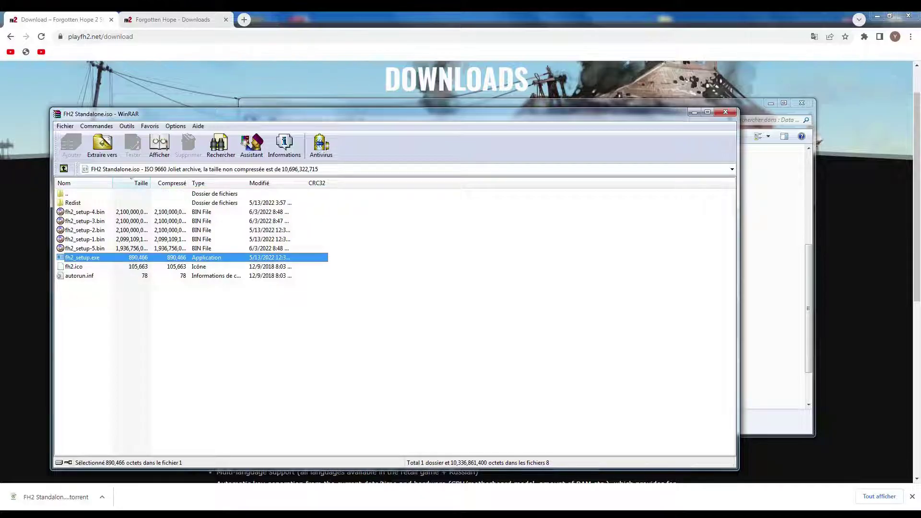
{"action": "key", "text": "Return"}
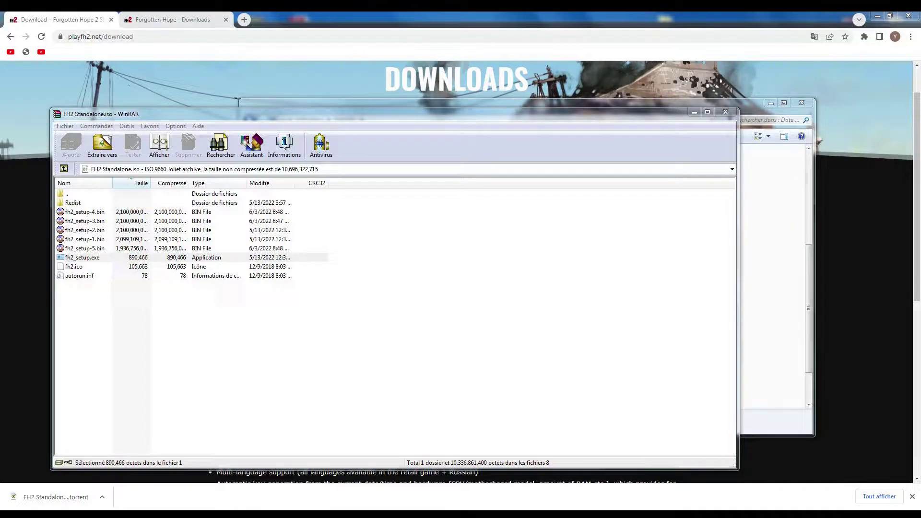
- Choose English as the installer language and start the setup wizard
{"action": "key", "text": "alt+Down"}
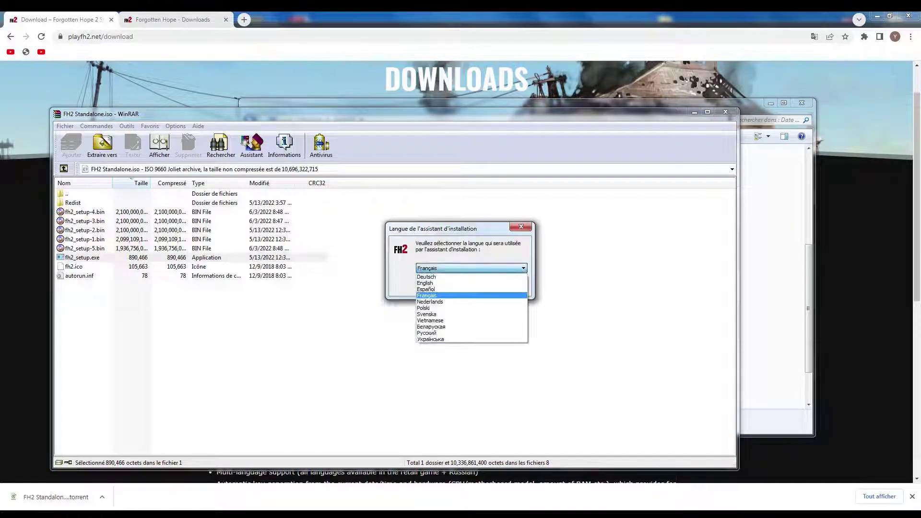
{"action": "key", "text": "Up"}
{"action": "key", "text": "Up"}
{"action": "key", "text": "Return"}
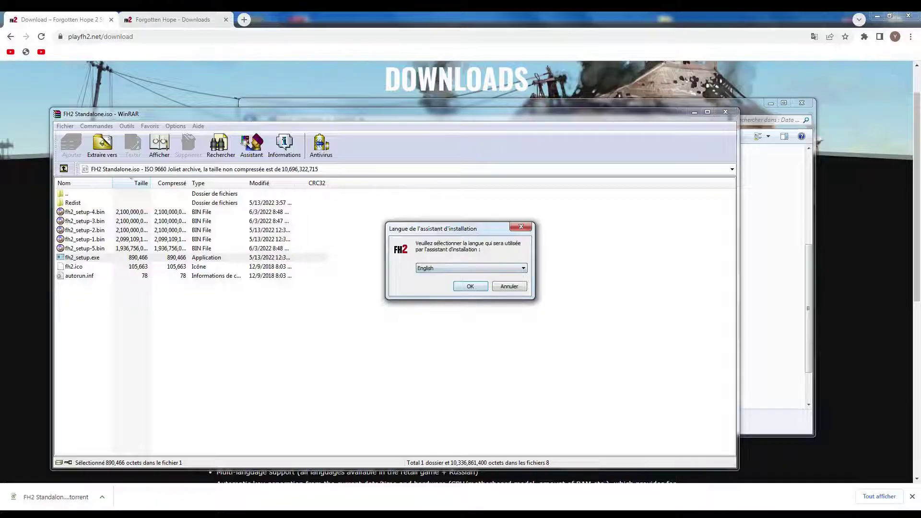
{"action": "key", "text": "shift+Tab"}
{"action": "key", "text": "alt+Down"}
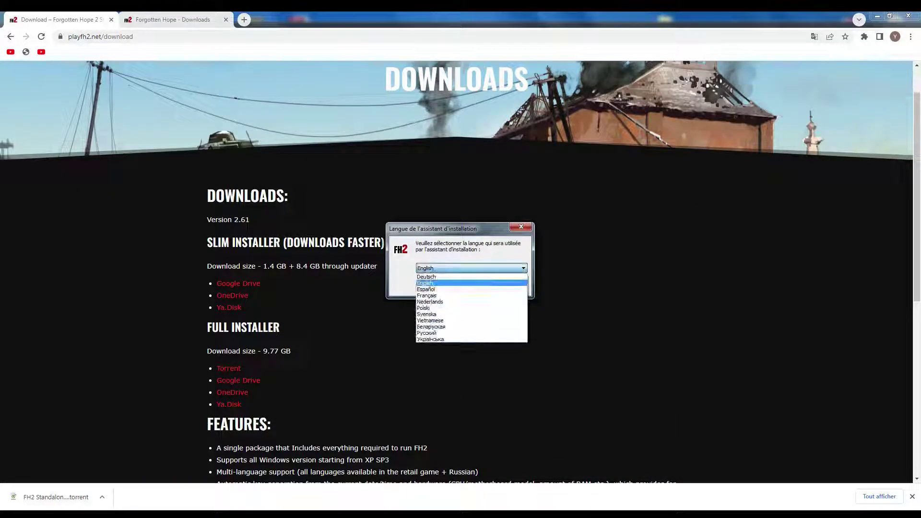
{"action": "key", "text": "alt+Up"}
{"action": "key", "text": "Tab"}
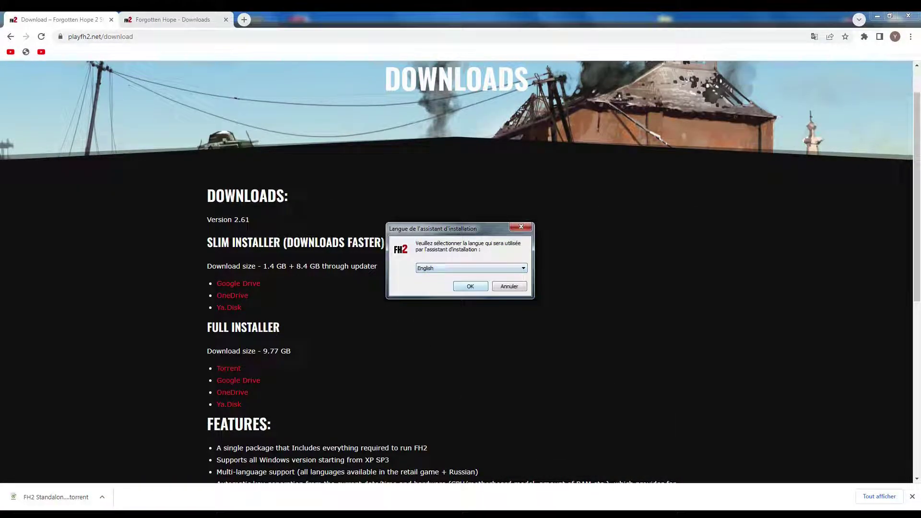
{"action": "key", "text": "Return"}
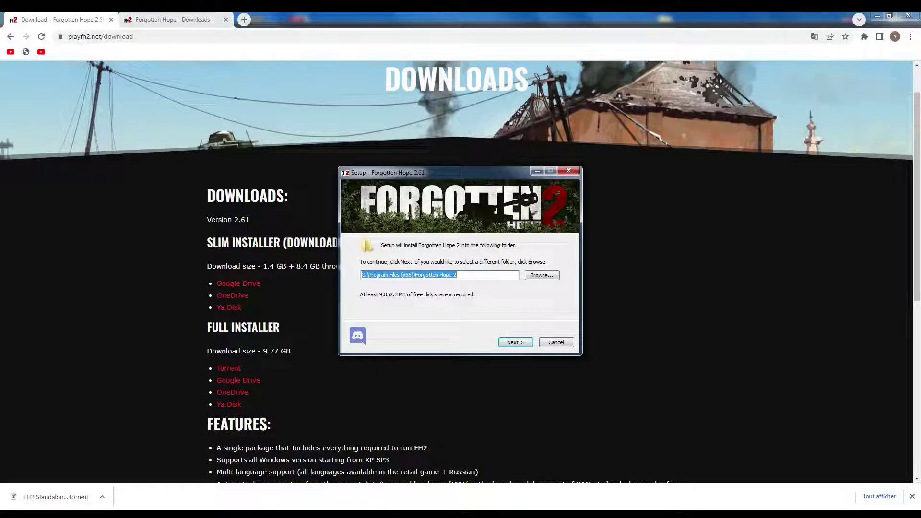
- Install into the default folder with all components, answering the Battlefield 2 backup prompt
{"action": "key", "text": "Return"}
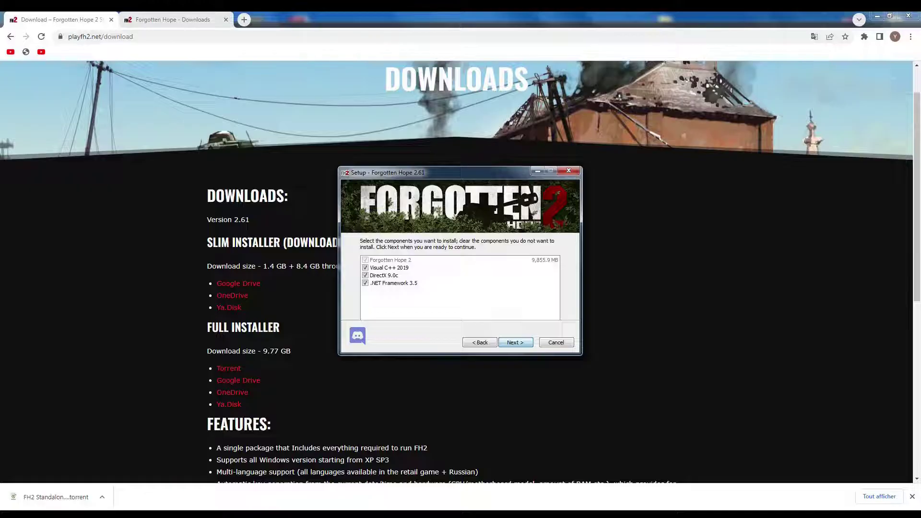
{"action": "key", "text": "Return"}
{"action": "key", "text": "Return"}
{"action": "key", "text": "Return"}
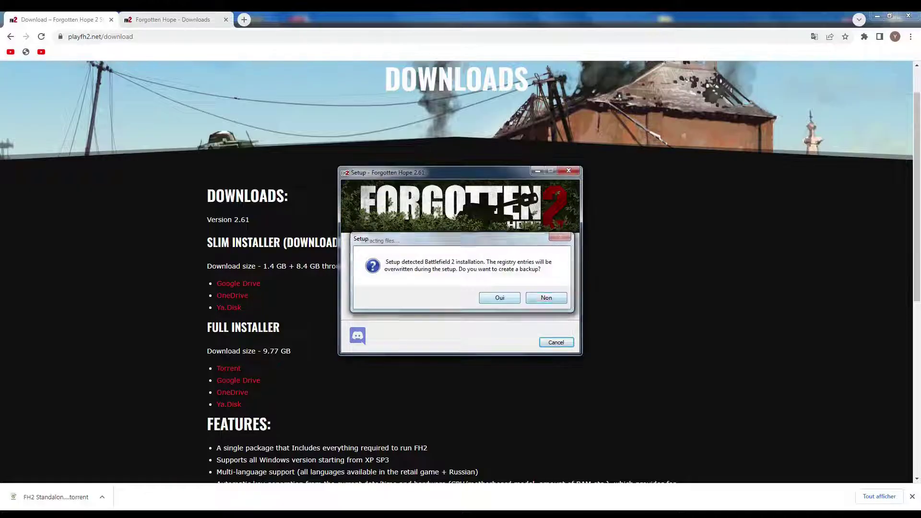
{"action": "key", "text": "Return"}
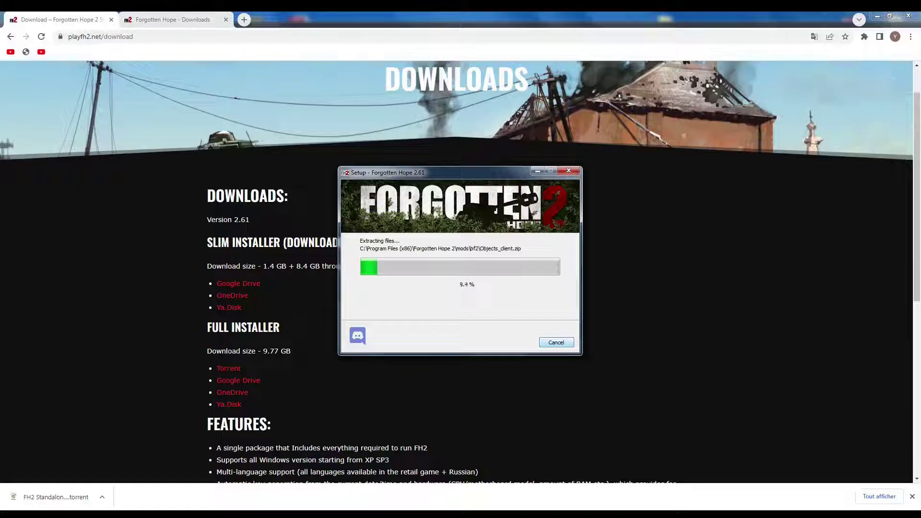
{"action": "key", "text": "Escape"}
{"action": "key", "text": "o"}
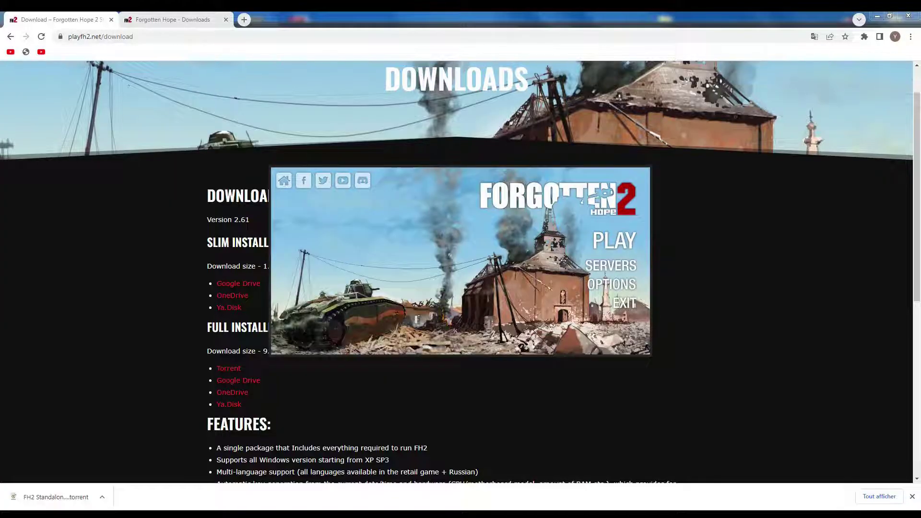
- Start the game and begin creating a new account under Manage Accounts, accepting the terms
{"action": "left_click", "coordinate": [614, 240]}
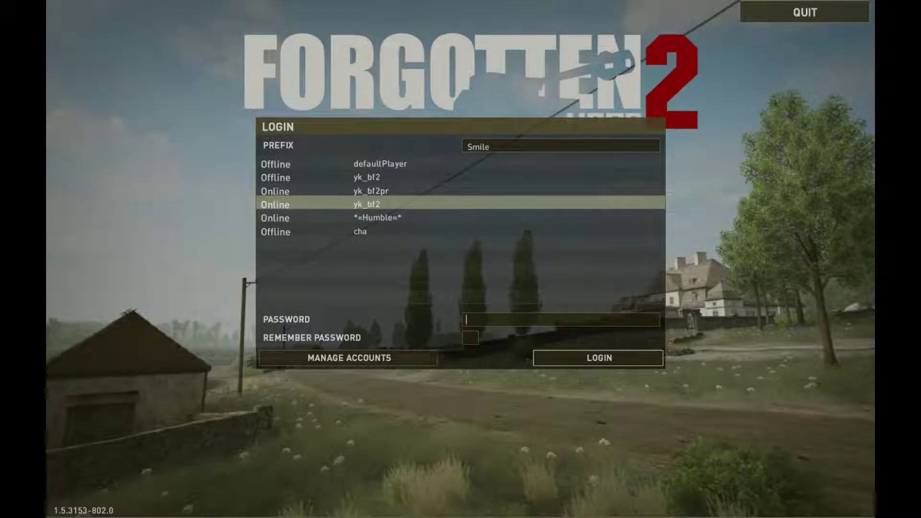
{"action": "left_click", "coordinate": [349, 358]}
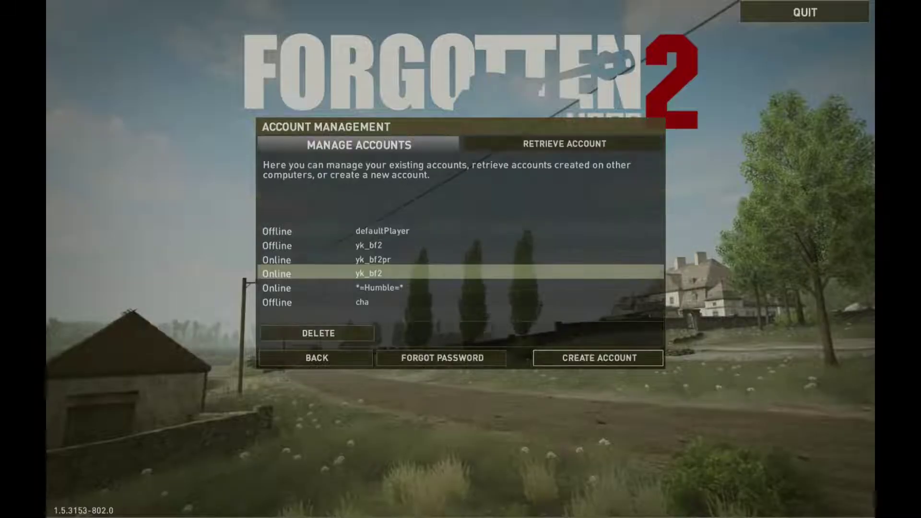
{"action": "left_click", "coordinate": [599, 358]}
{"action": "key", "text": "Return"}
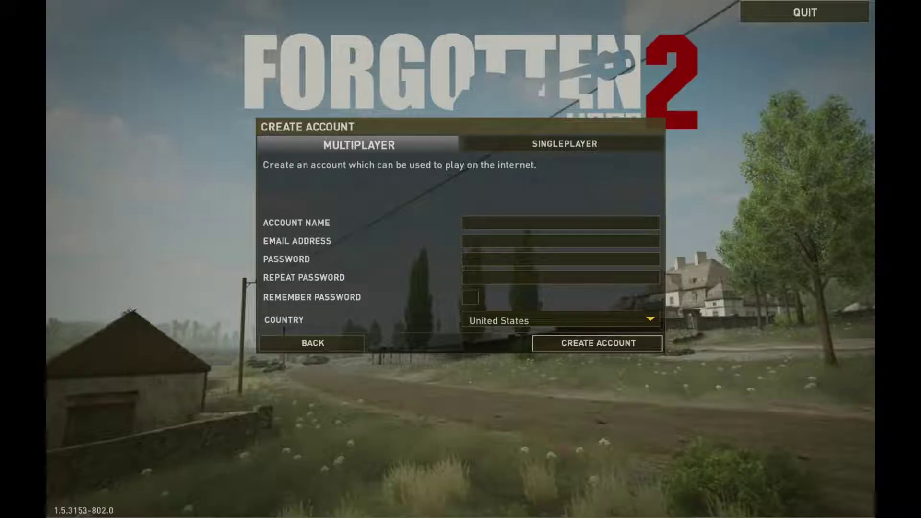
- Enter the new account name and e-mail address on the account form
{"action": "type", "text": "Blablabalabla"}
{"action": "key", "text": "Tab"}
{"action": "left_click", "coordinate": [465, 259]}
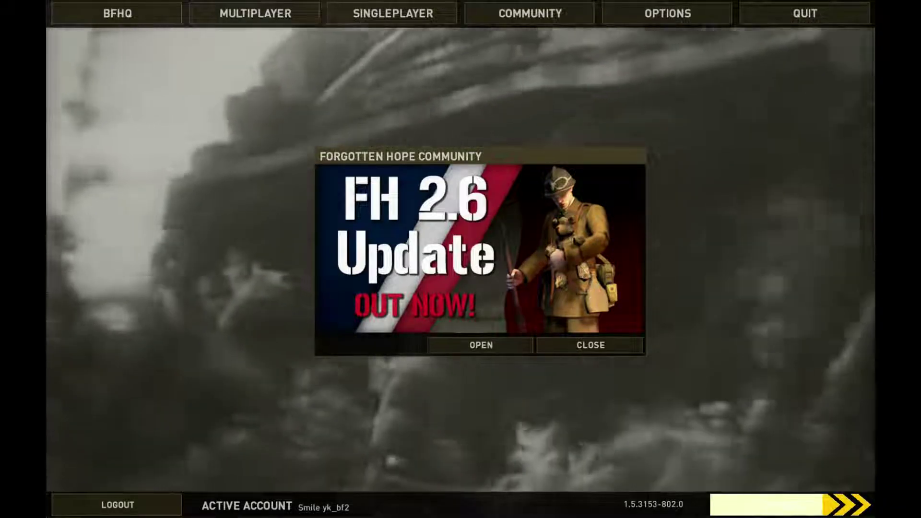
- Dismiss the FH 2.6 news and set the video display mode to 1920x1080@60Hz
{"action": "left_click", "coordinate": [590, 345]}
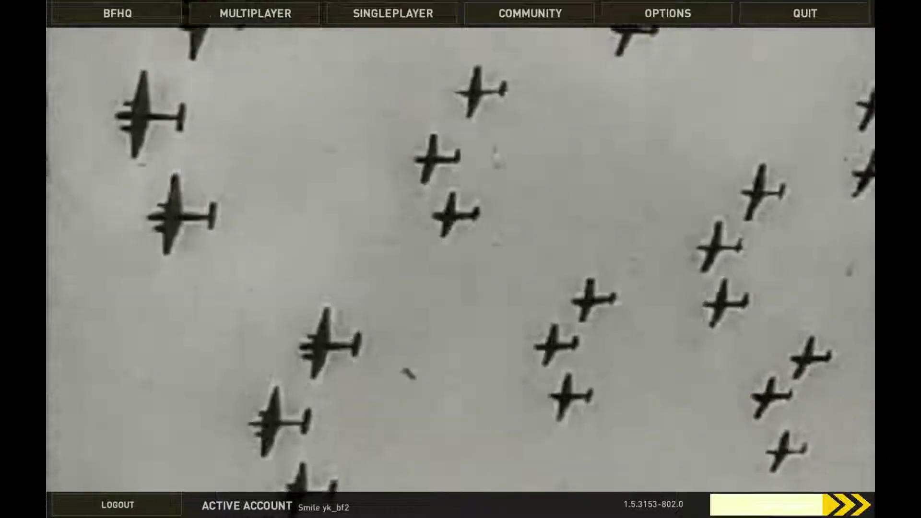
{"action": "left_click", "coordinate": [667, 13]}
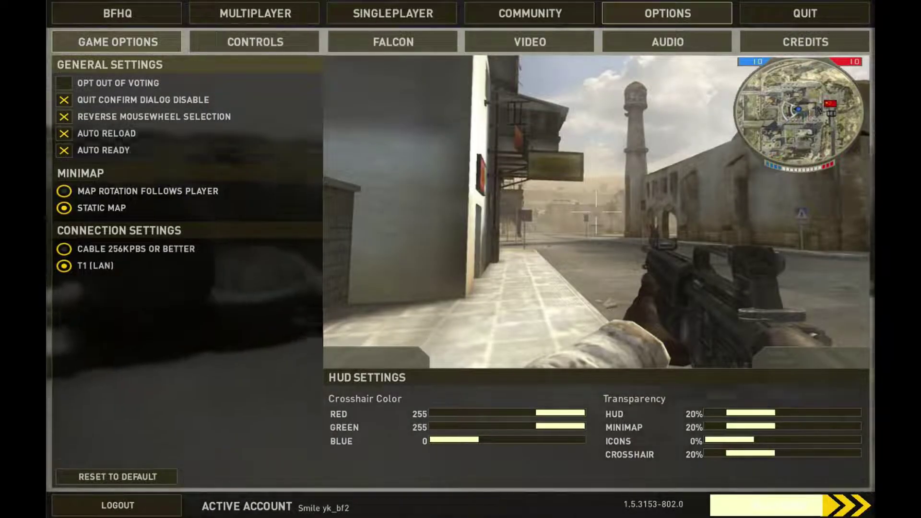
{"action": "left_click", "coordinate": [529, 41]}
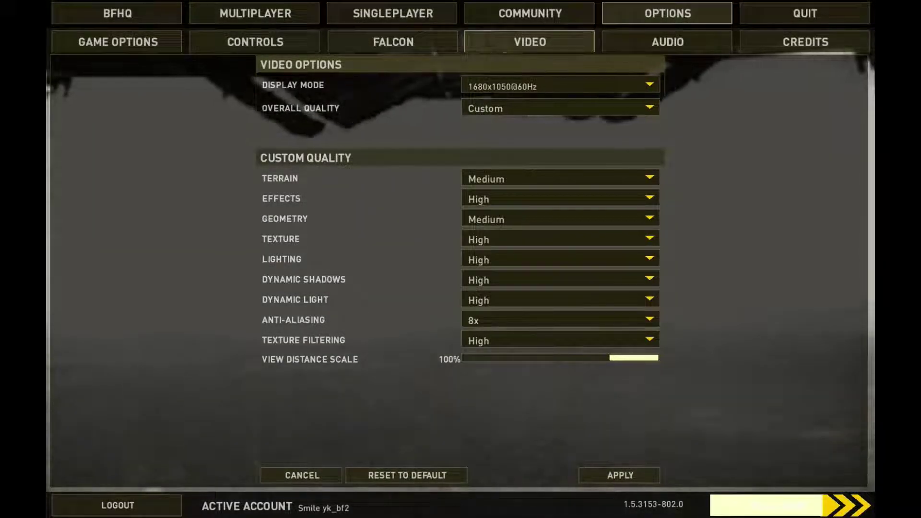
{"action": "left_click", "coordinate": [561, 84]}
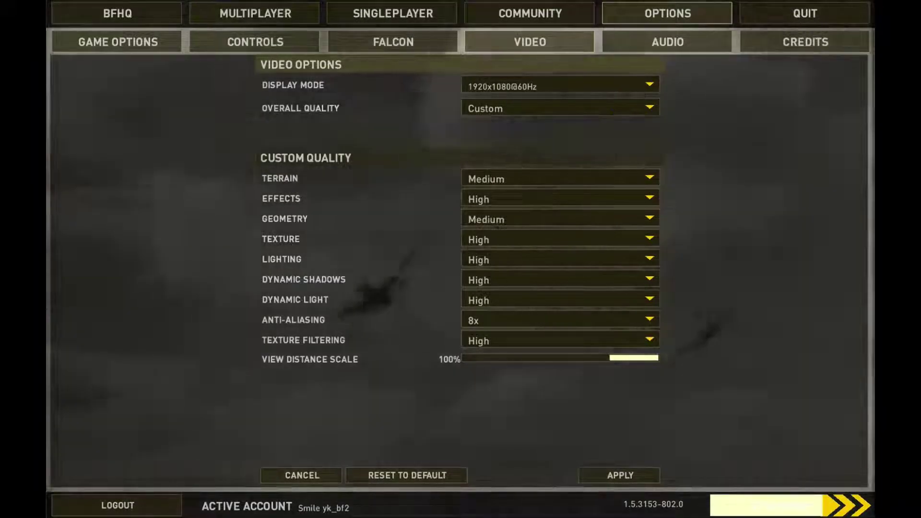
- Look over the Controls and Game Options settings, then go to the internet server list
{"action": "left_click", "coordinate": [255, 41]}
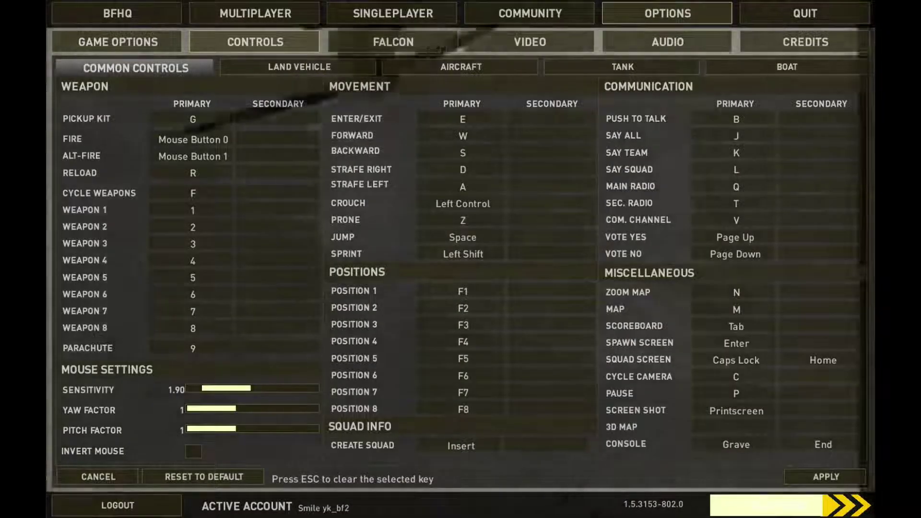
{"action": "left_click", "coordinate": [136, 68]}
{"action": "left_click", "coordinate": [118, 41]}
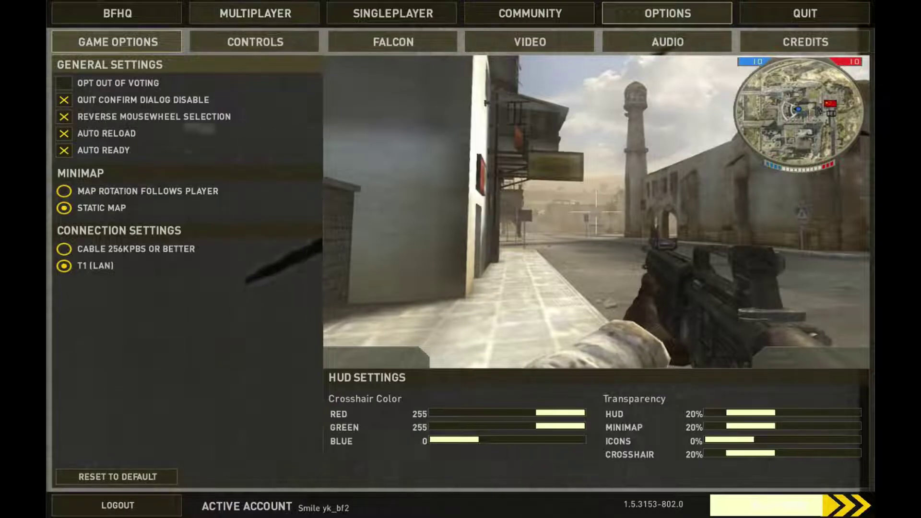
{"action": "left_click", "coordinate": [255, 13]}
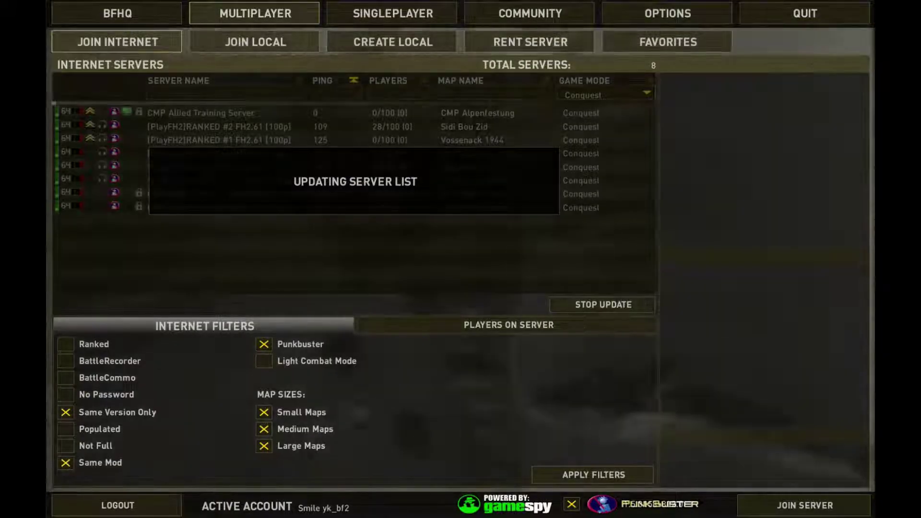
- Preview the singleplayer map list, then select the [PlayFH2]RANKED #2 FH2.61 [100p] server
{"action": "left_click", "coordinate": [393, 13]}
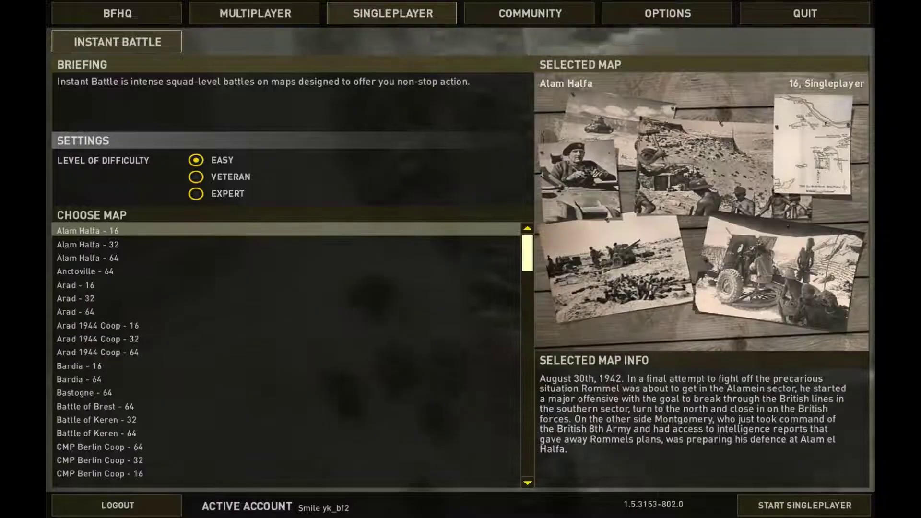
{"action": "key", "text": "Down"}
{"action": "key", "text": "Down"}
{"action": "key", "text": "Down"}
{"action": "key", "text": "Down"}
{"action": "key", "text": "Down"}
{"action": "key", "text": "Down"}
{"action": "key", "text": "Down"}
{"action": "key", "text": "Down"}
{"action": "key", "text": "Down"}
{"action": "key", "text": "Down"}
{"action": "key", "text": "Down"}
{"action": "key", "text": "Down"}
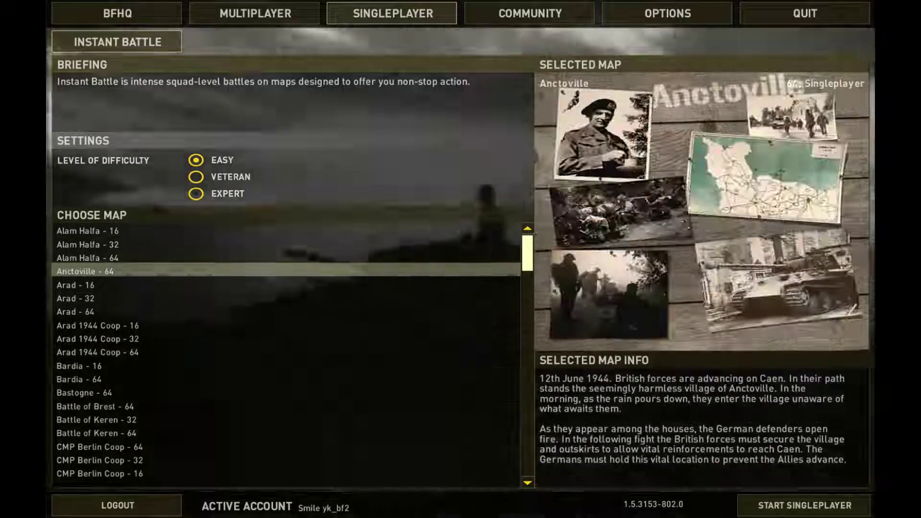
{"action": "left_click", "coordinate": [256, 13]}
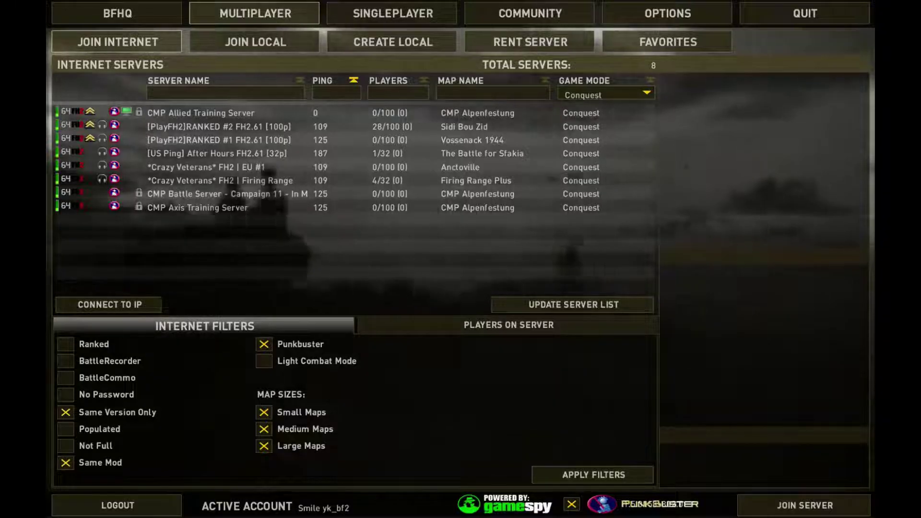
{"action": "left_click", "coordinate": [219, 127]}
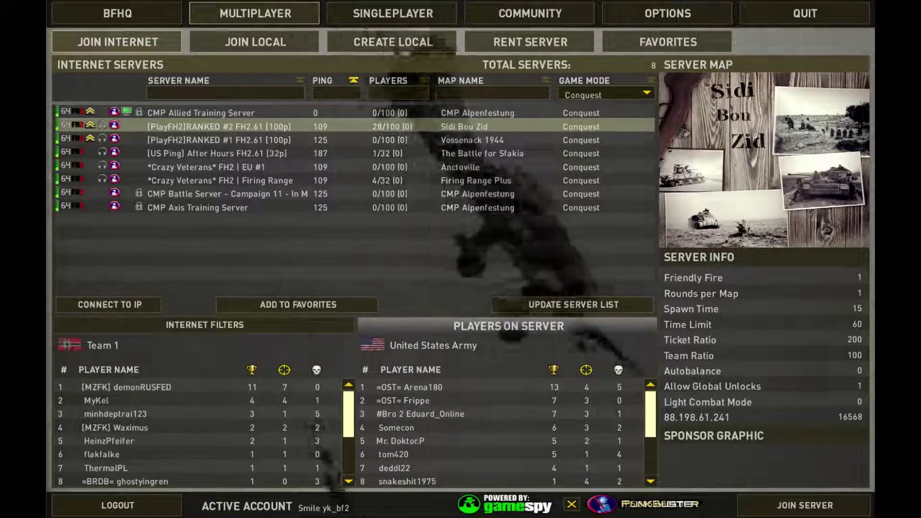